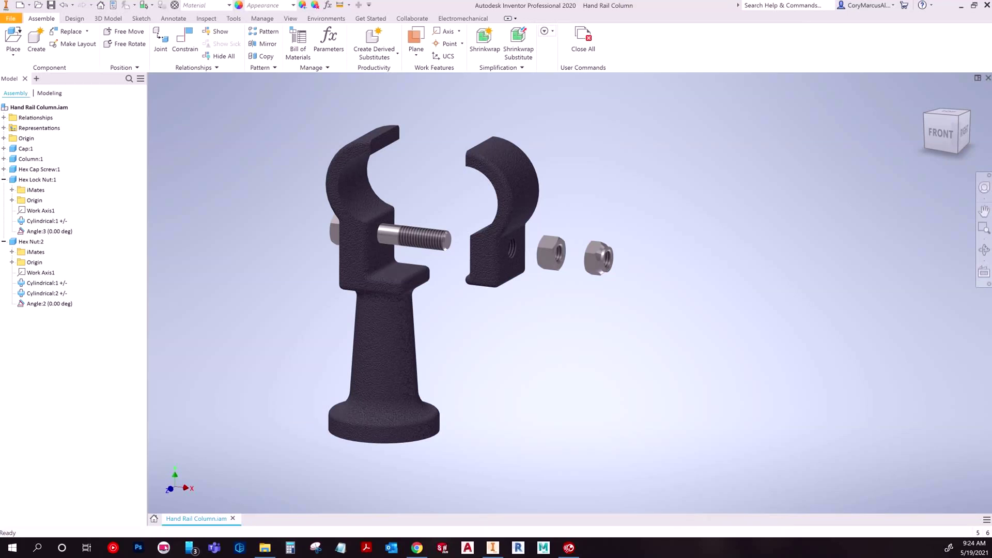
Step: Show Hex Nut:2's work axis, select the Hand Rail Column assembly, and start Place from Content Center
{"action": "left_click", "coordinate": [40, 273]}
{"action": "left_click", "coordinate": [62, 108]}
{"action": "left_click", "coordinate": [19, 58]}
{"action": "left_click", "coordinate": [69, 93]}
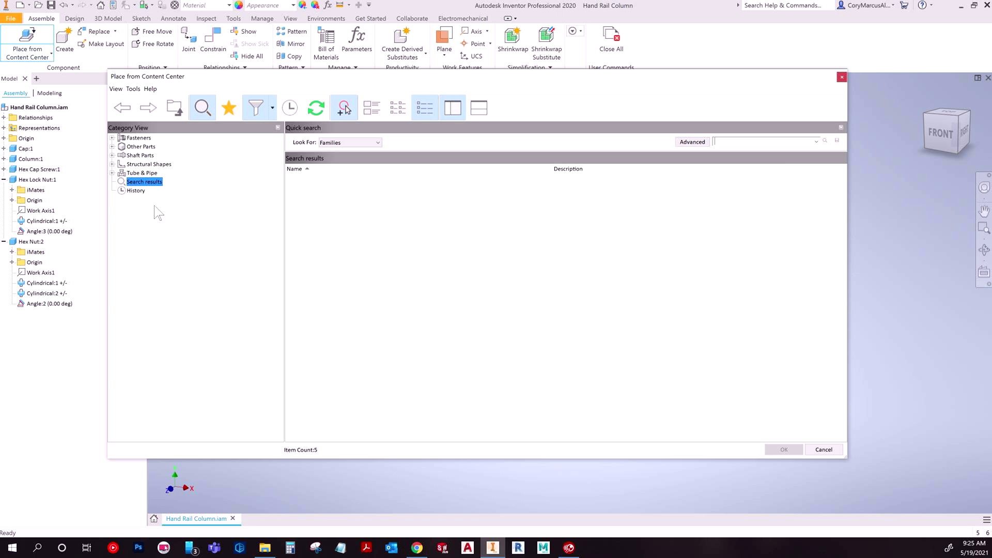
Step: Browse Structural Shapes > Angles, then list the Hex families under Fasteners > Nuts
{"action": "left_click", "coordinate": [112, 165]}
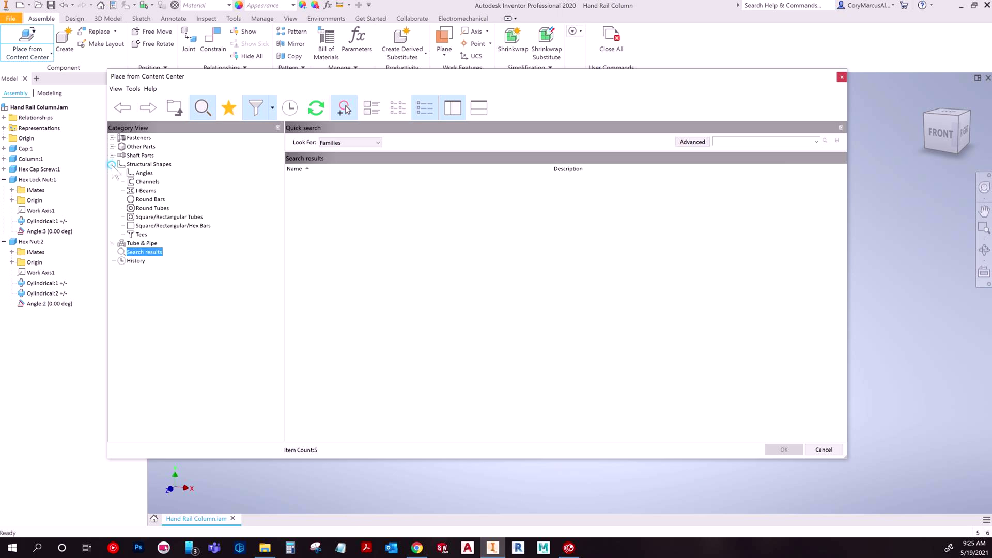
{"action": "left_click", "coordinate": [145, 174]}
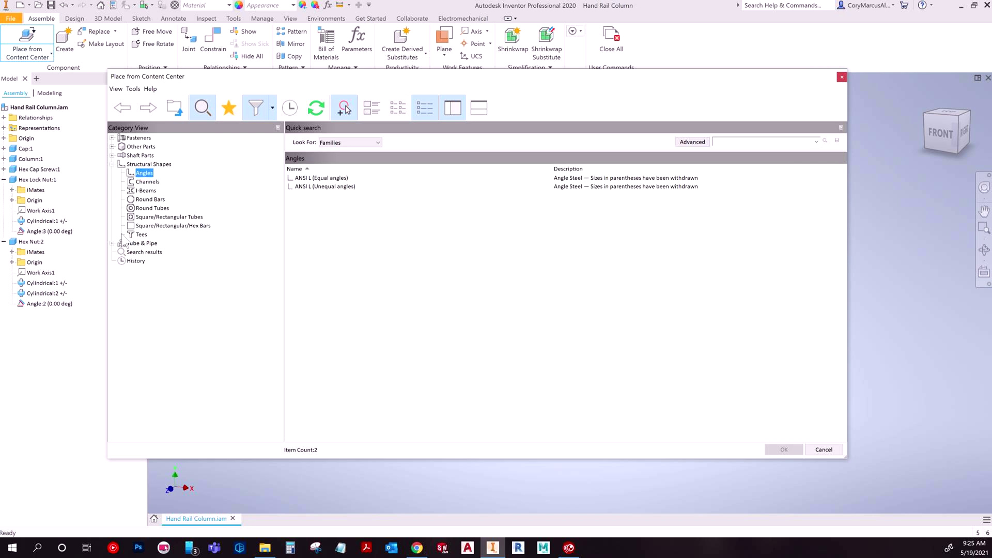
{"action": "left_click", "coordinate": [113, 138]}
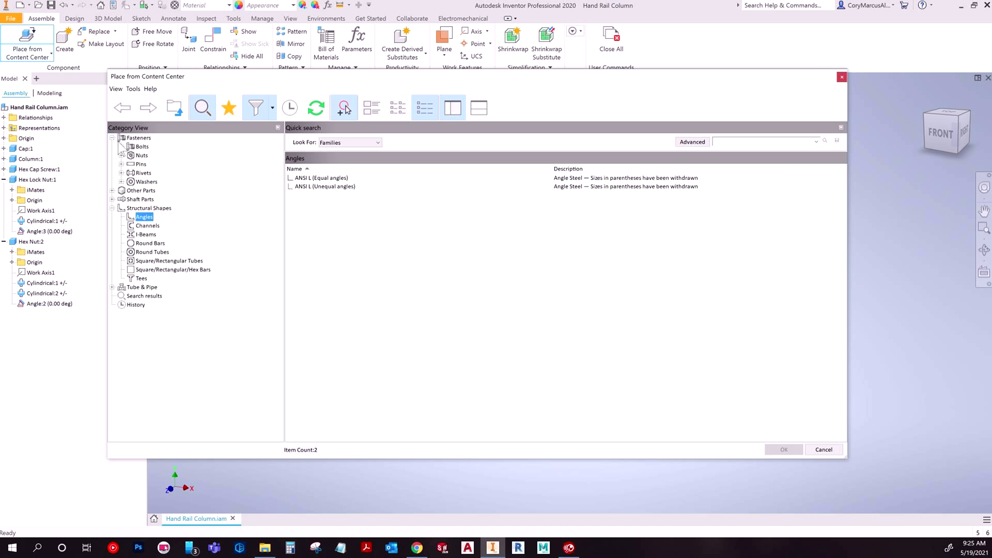
{"action": "left_click", "coordinate": [122, 156]}
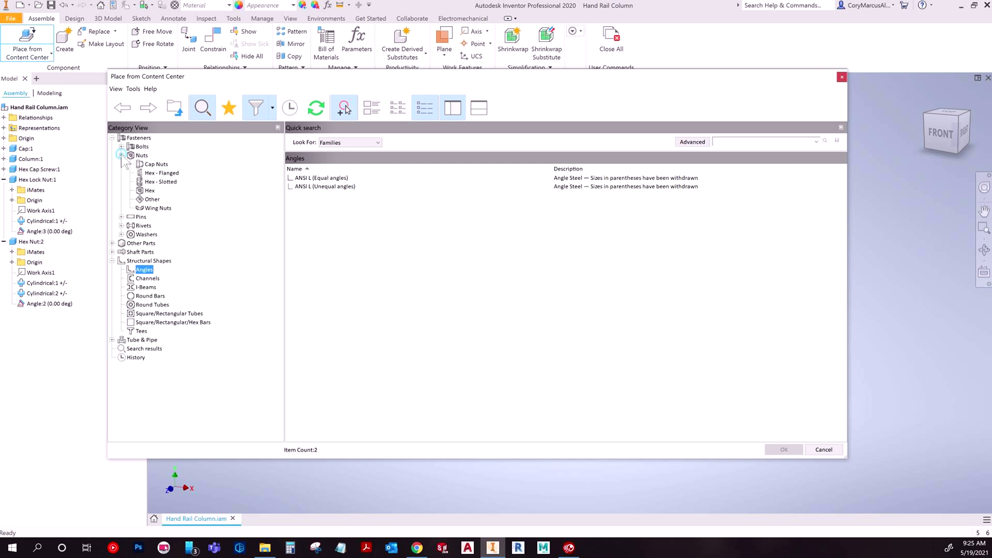
{"action": "left_click", "coordinate": [149, 191]}
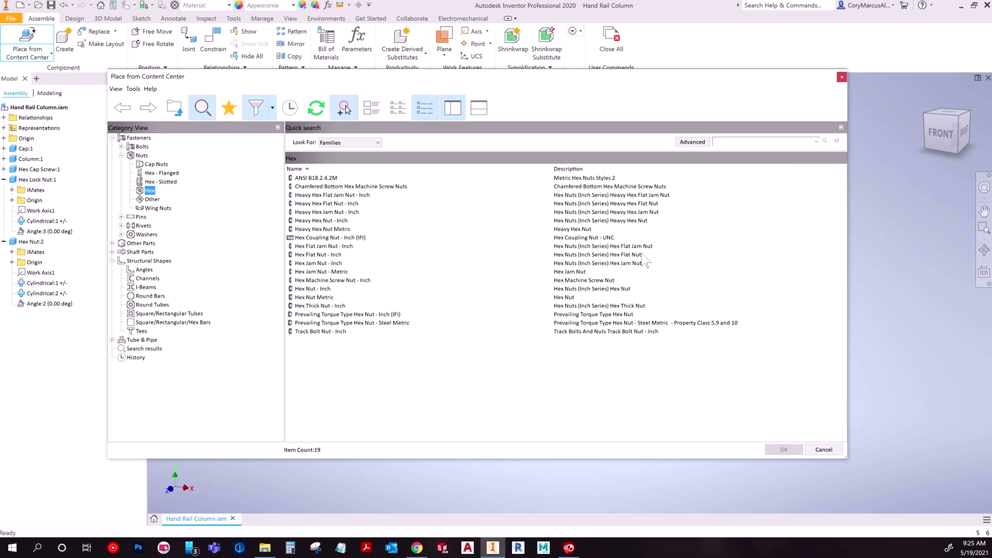
{"action": "left_click", "coordinate": [272, 115]}
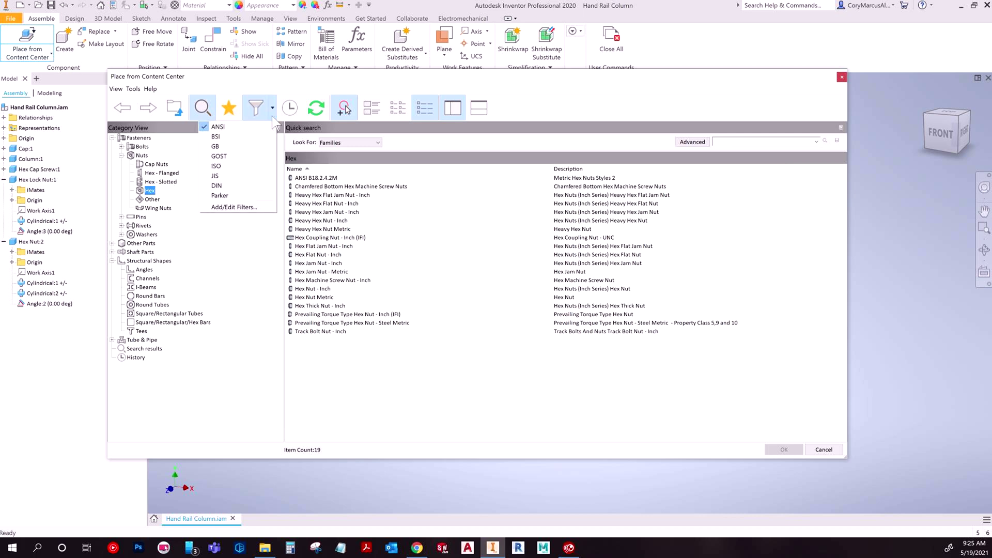
{"action": "left_click", "coordinate": [218, 127]}
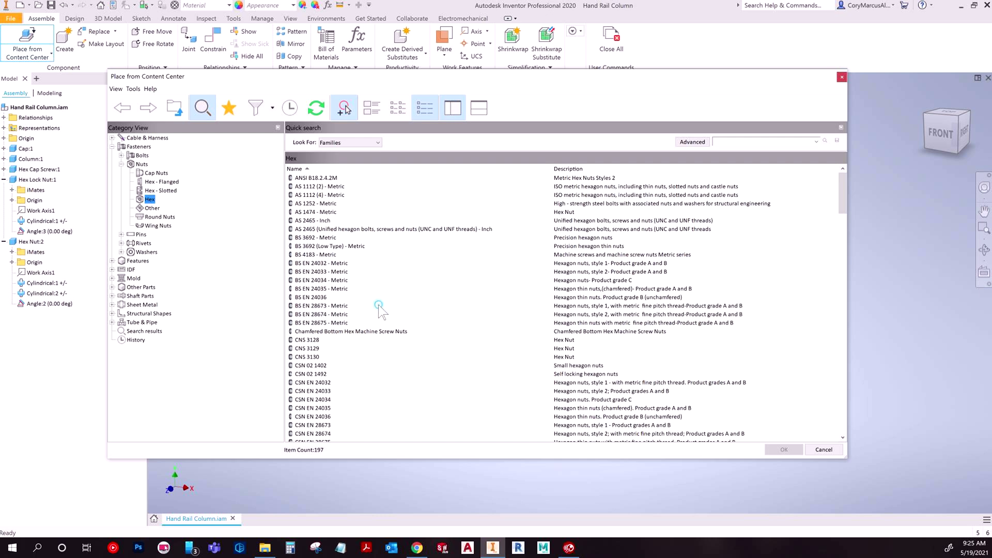
{"action": "scroll", "coordinate": [378, 315], "scroll_direction": "down", "scroll_amount": 15}
{"action": "scroll", "coordinate": [380, 318], "scroll_direction": "up", "scroll_amount": 15}
{"action": "left_click", "coordinate": [274, 106]}
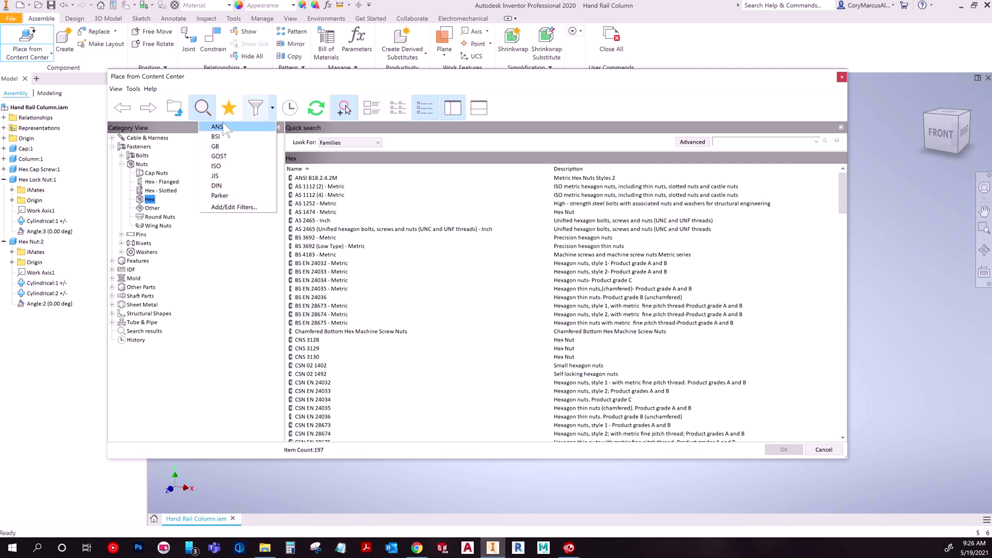
{"action": "left_click", "coordinate": [273, 106]}
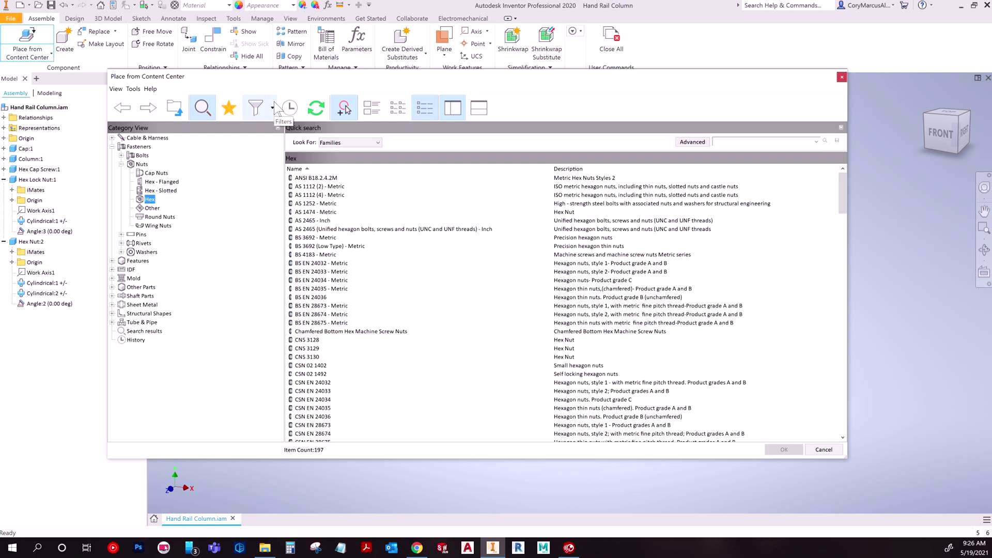
{"action": "left_click", "coordinate": [273, 107]}
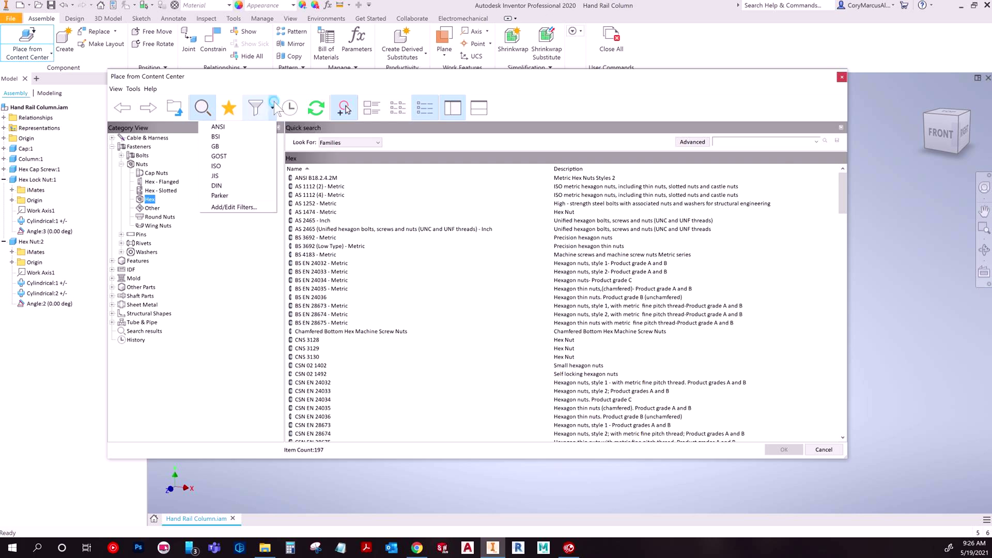
{"action": "left_click", "coordinate": [243, 125]}
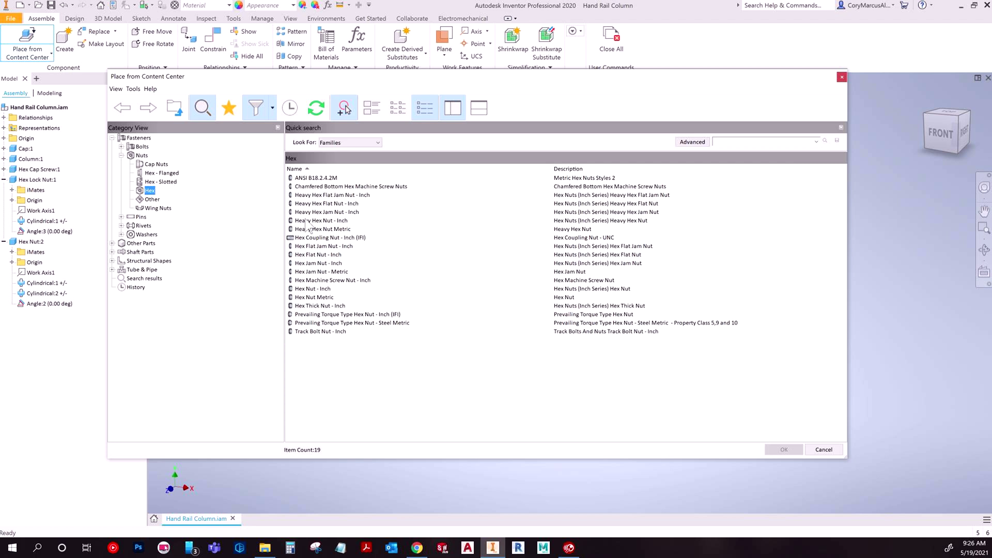
{"action": "double_click", "coordinate": [302, 289]}
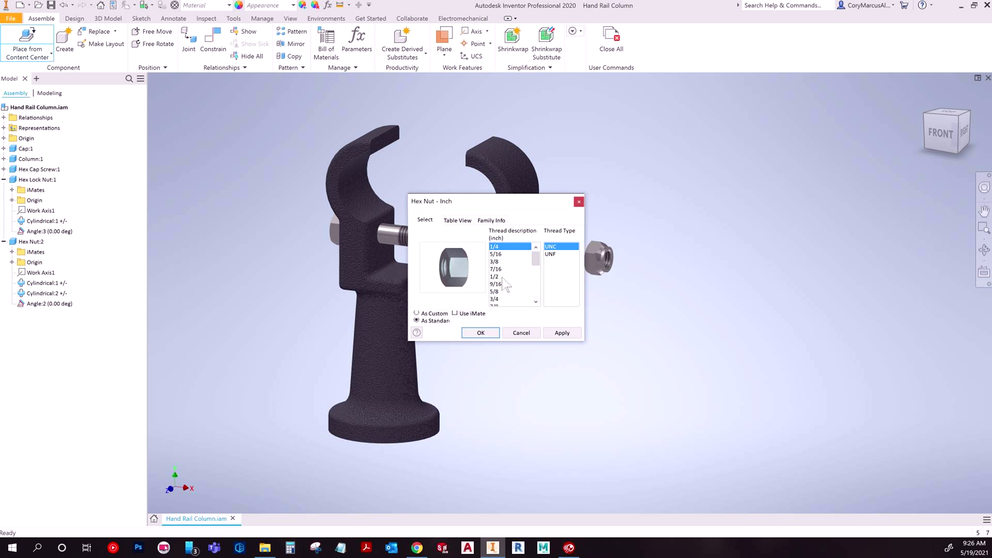
Step: Choose the 1/2 thread size for Hex Nut - Inch and drop one nut into the assembly
{"action": "left_click", "coordinate": [501, 277]}
{"action": "left_click", "coordinate": [557, 333]}
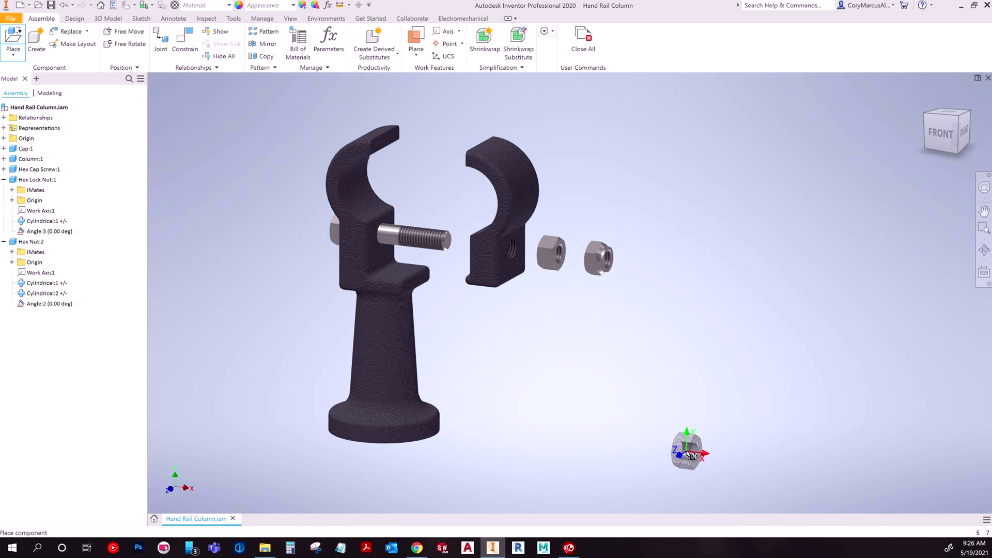
{"action": "left_click", "coordinate": [608, 438]}
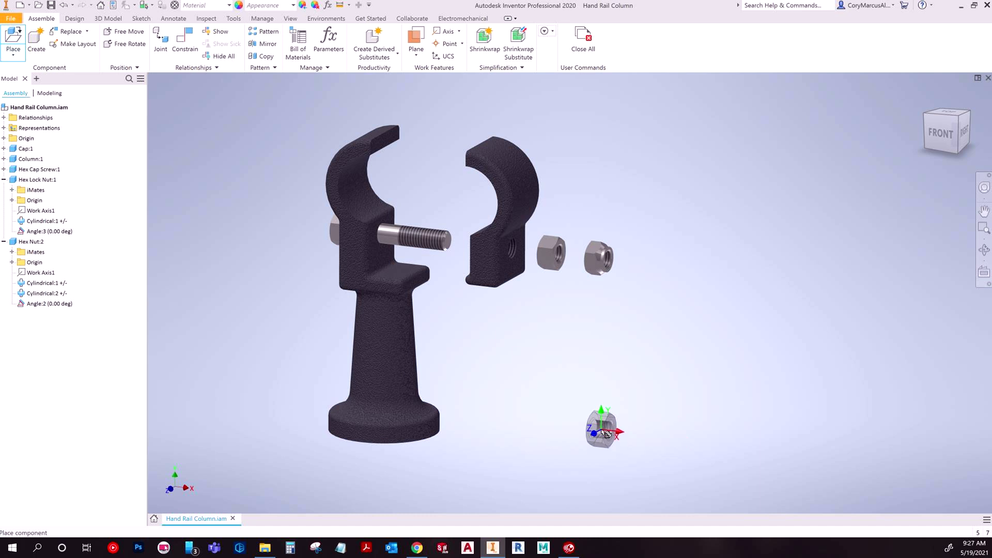
{"action": "key", "text": "Escape"}
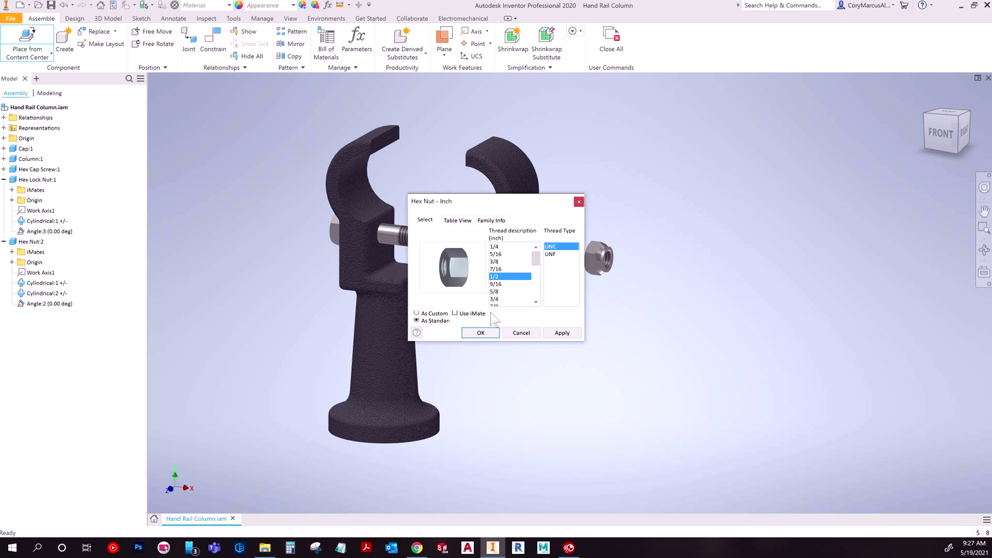
Step: Save the 1/2 hex nut as a custom part on the Desktop, outside the active project
{"action": "left_click", "coordinate": [437, 317]}
{"action": "left_click", "coordinate": [481, 333]}
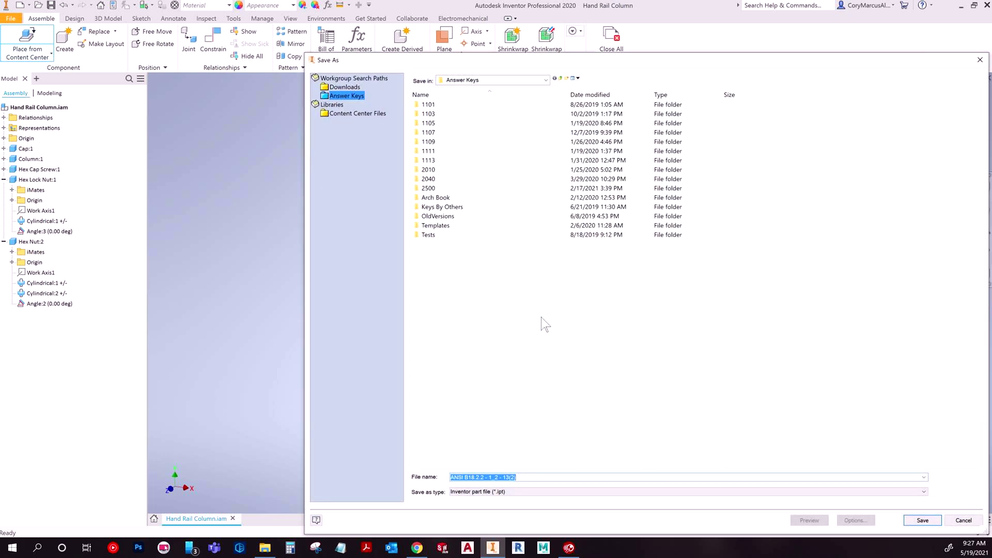
{"action": "left_click_drag", "start_coordinate": [451, 60], "coordinate": [304, 45]}
{"action": "left_click", "coordinate": [313, 65]}
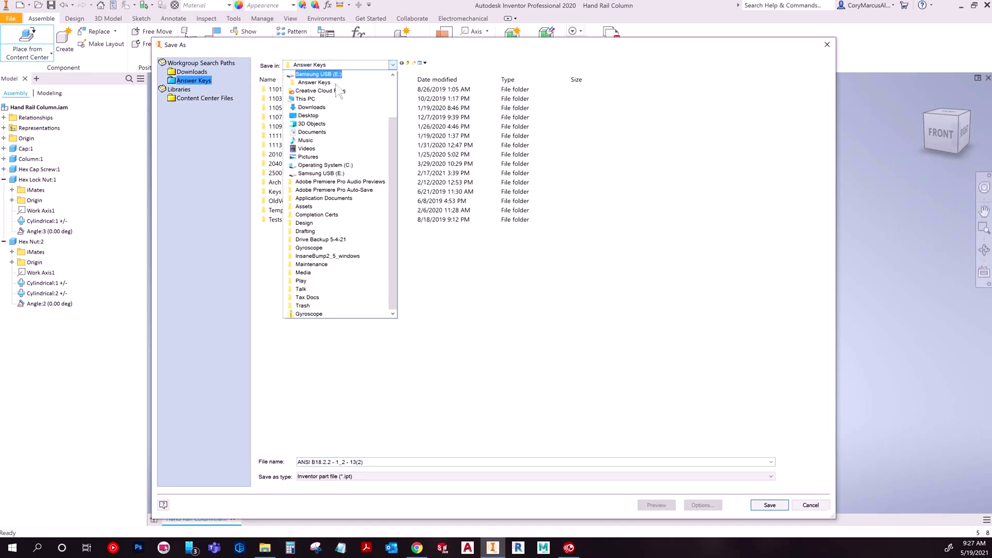
{"action": "left_click", "coordinate": [310, 115]}
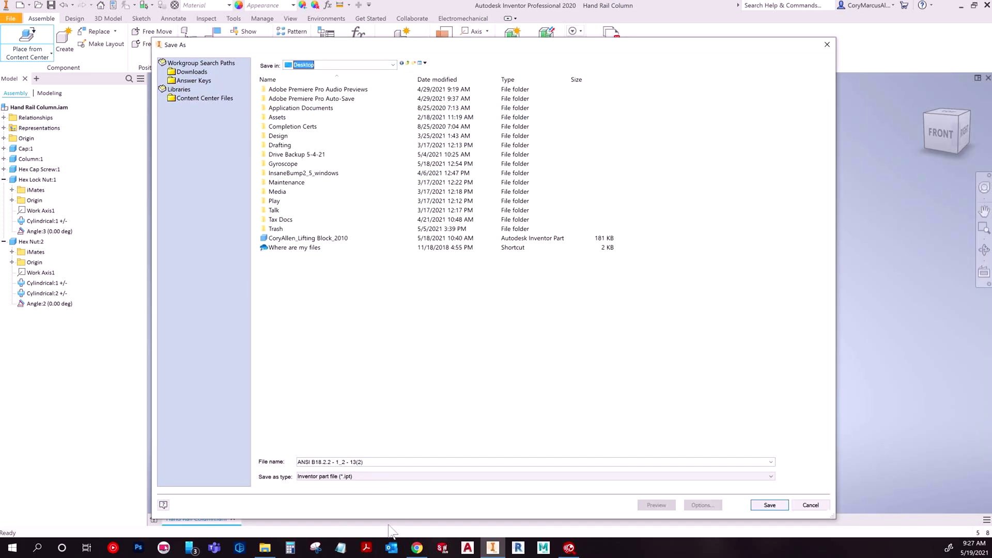
{"action": "double_click", "coordinate": [372, 462]}
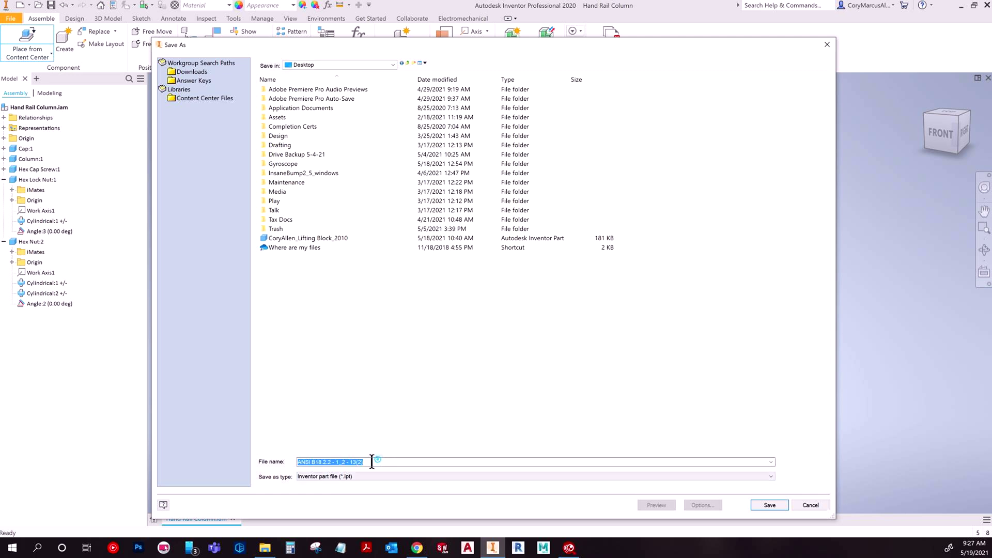
{"action": "left_click", "coordinate": [774, 506]}
{"action": "left_click", "coordinate": [450, 303]}
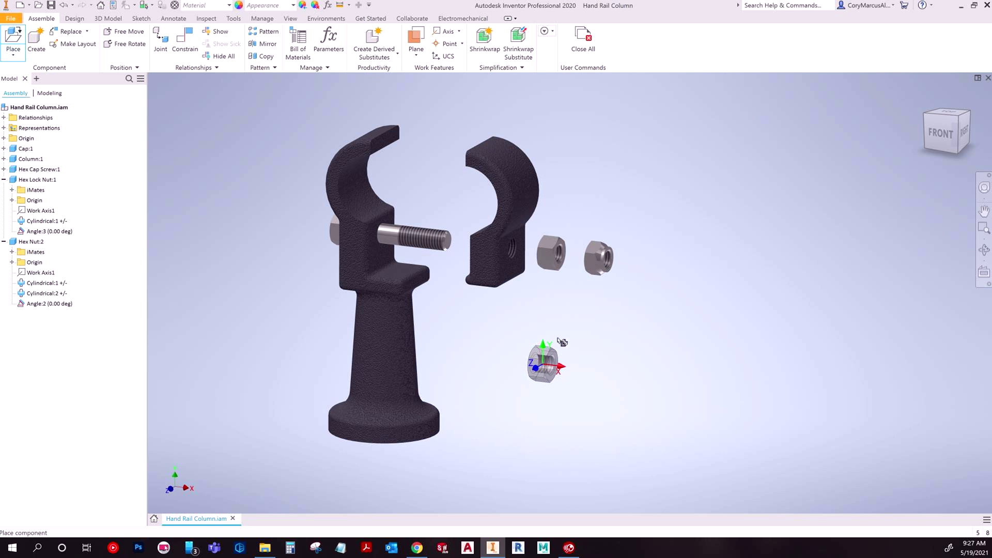
Step: Place several custom 1/2 hex nuts beside the column clamp, then undo the extra copies
{"action": "left_click", "coordinate": [601, 178]}
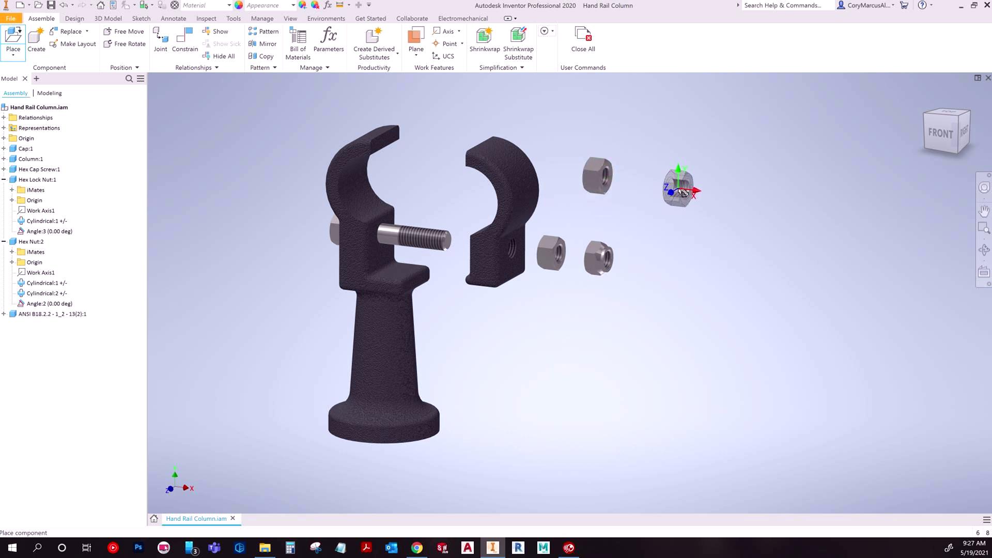
{"action": "left_click", "coordinate": [664, 176]}
{"action": "left_click", "coordinate": [727, 200]}
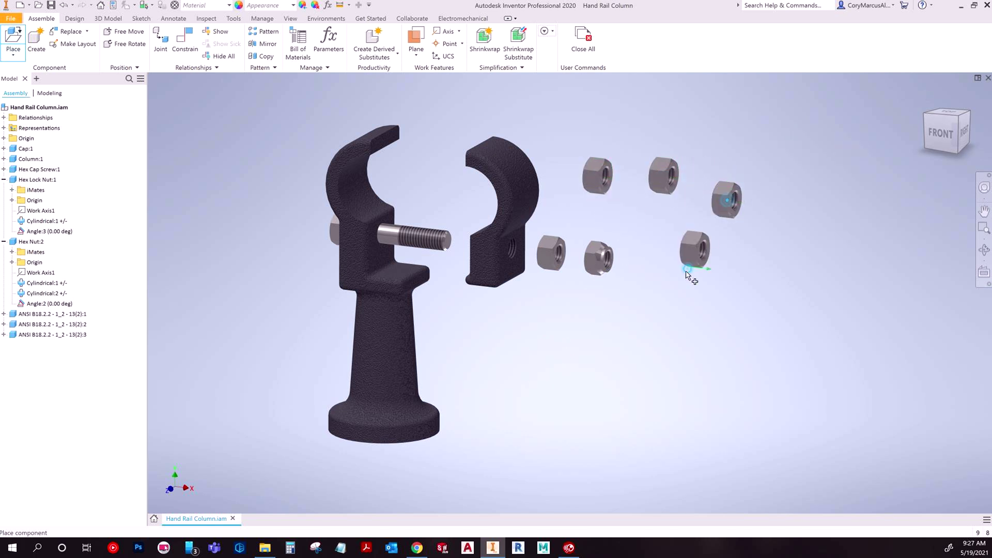
{"action": "left_click", "coordinate": [696, 250]}
{"action": "left_click", "coordinate": [674, 278]}
{"action": "left_click", "coordinate": [638, 215]}
{"action": "left_click", "coordinate": [670, 218]}
{"action": "key", "text": "Escape"}
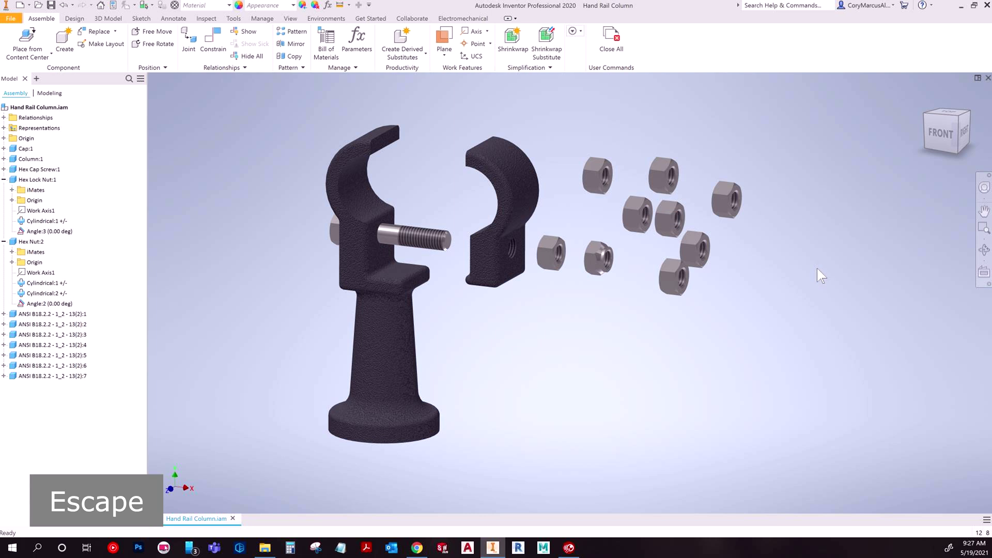
{"action": "key", "text": "ctrl+z"}
{"action": "key", "text": "ctrl+z"}
{"action": "key", "text": "ctrl+z"}
{"action": "key", "text": "ctrl+z"}
{"action": "key", "text": "ctrl+z"}
{"action": "key", "text": "ctrl+z"}
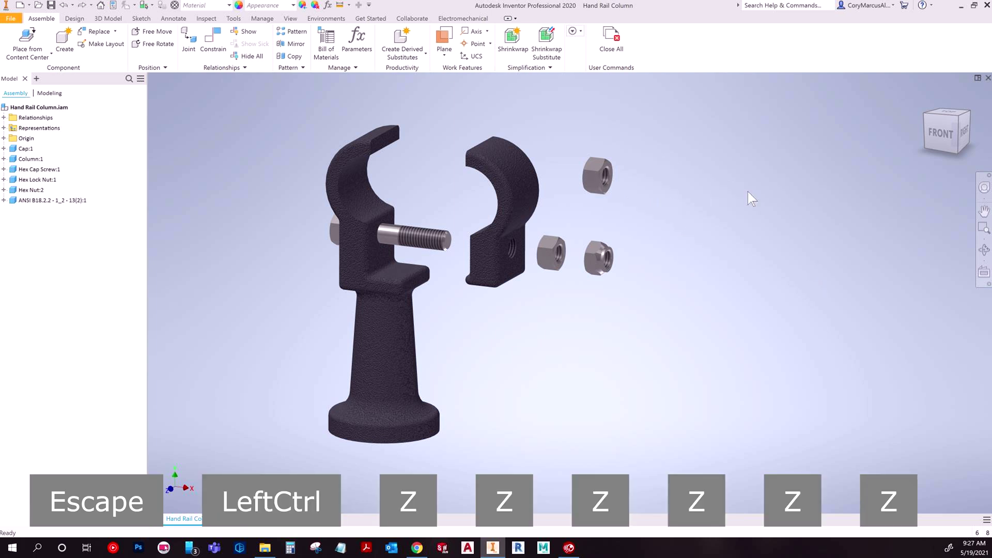
Step: Reopen Content Center and compare the Thumbnail, Details and List views of the Hex families
{"action": "left_click", "coordinate": [21, 42]}
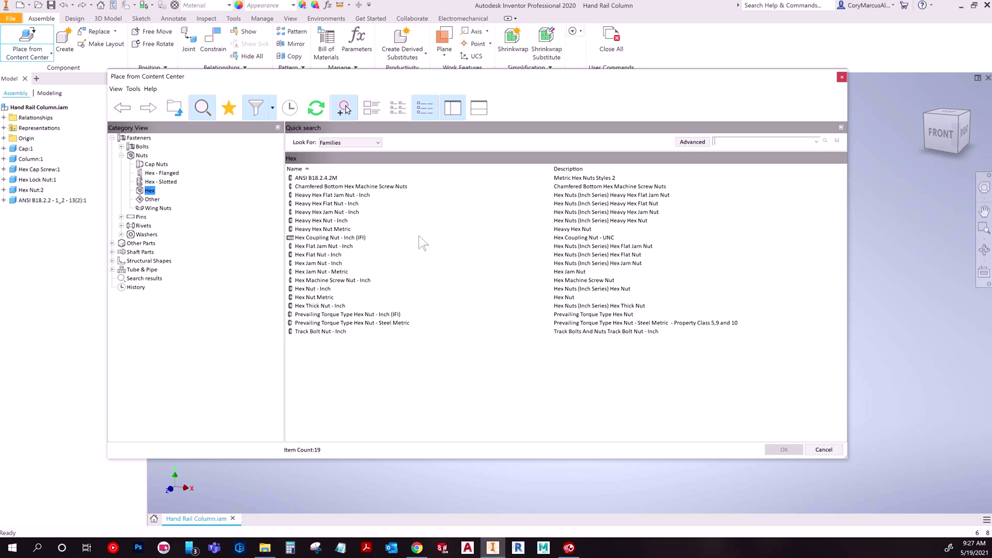
{"action": "left_click", "coordinate": [372, 108]}
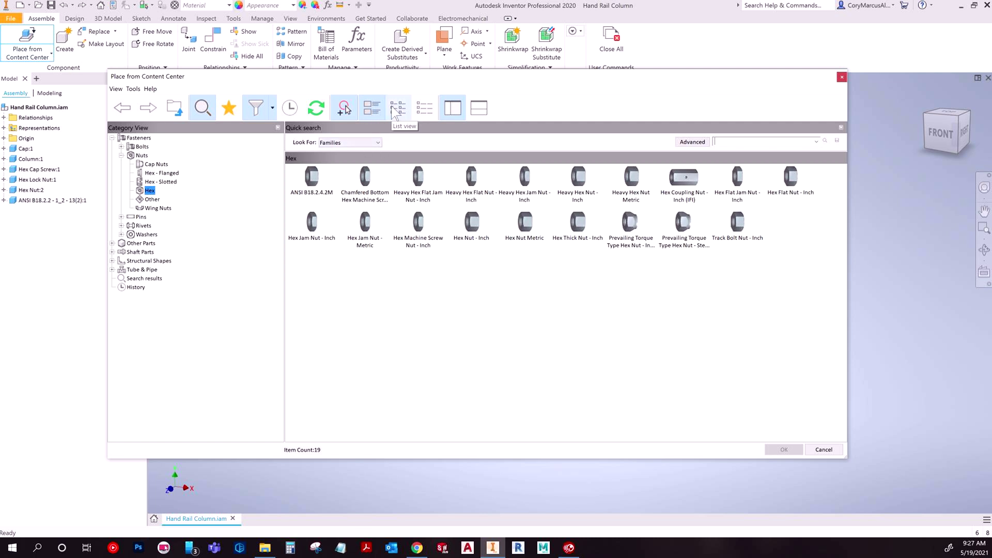
{"action": "left_click", "coordinate": [424, 107]}
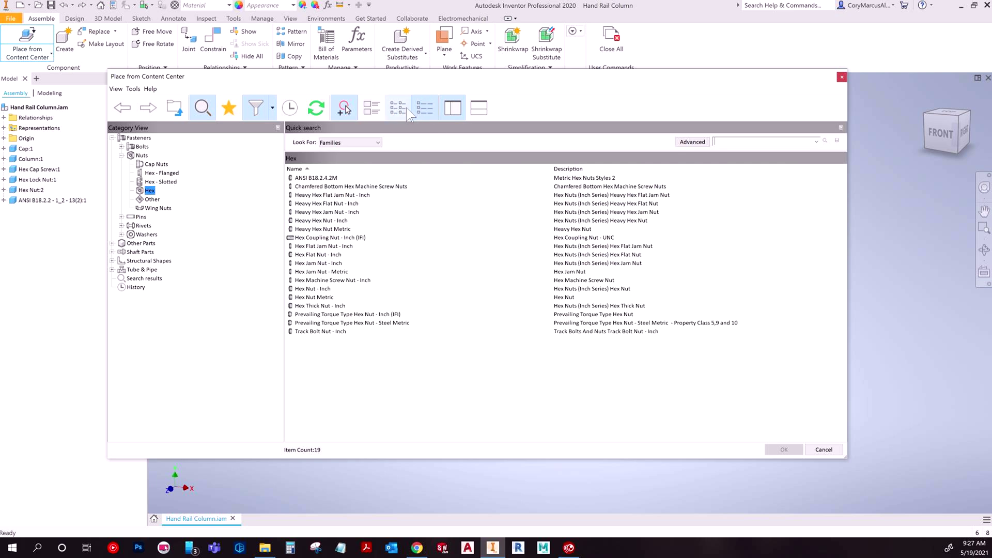
{"action": "left_click", "coordinate": [396, 109]}
{"action": "left_click", "coordinate": [429, 104]}
{"action": "left_click", "coordinate": [403, 110]}
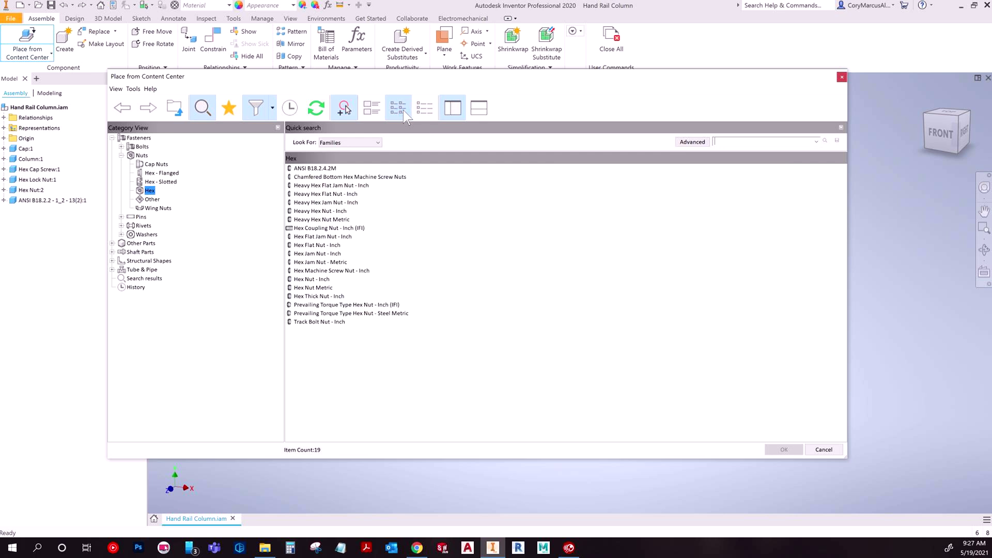
Step: Toggle the category tree pane, then turn on Table View for Heavy Hex Jam Nut - Inch
{"action": "left_click", "coordinate": [446, 112]}
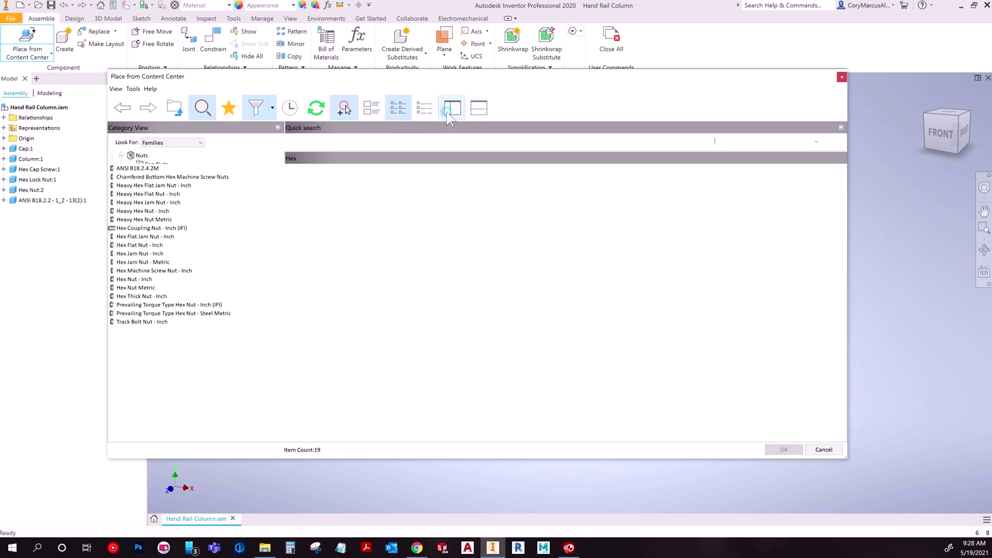
{"action": "left_click", "coordinate": [447, 111]}
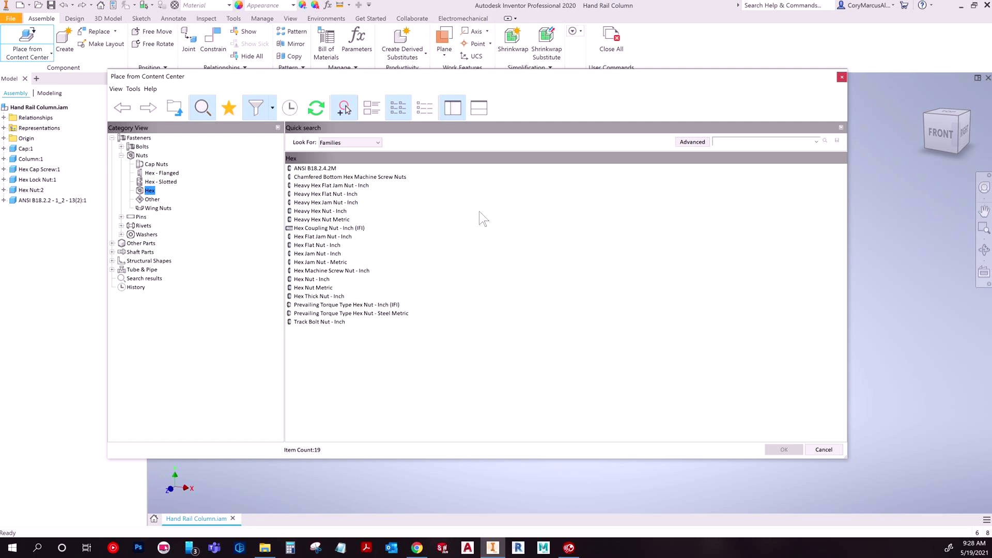
{"action": "left_click", "coordinate": [453, 109]}
{"action": "left_click", "coordinate": [453, 110]}
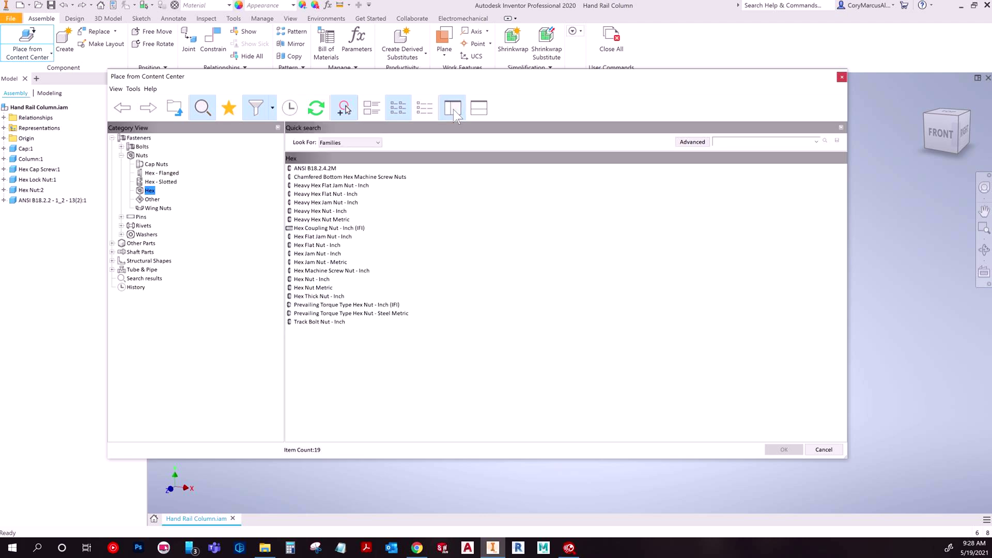
{"action": "left_click", "coordinate": [480, 107]}
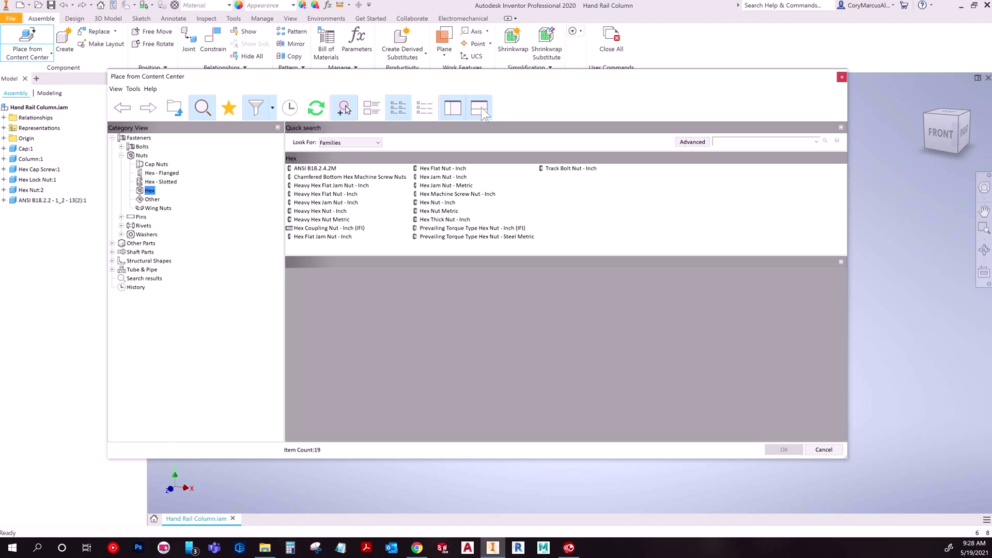
{"action": "left_click", "coordinate": [306, 202]}
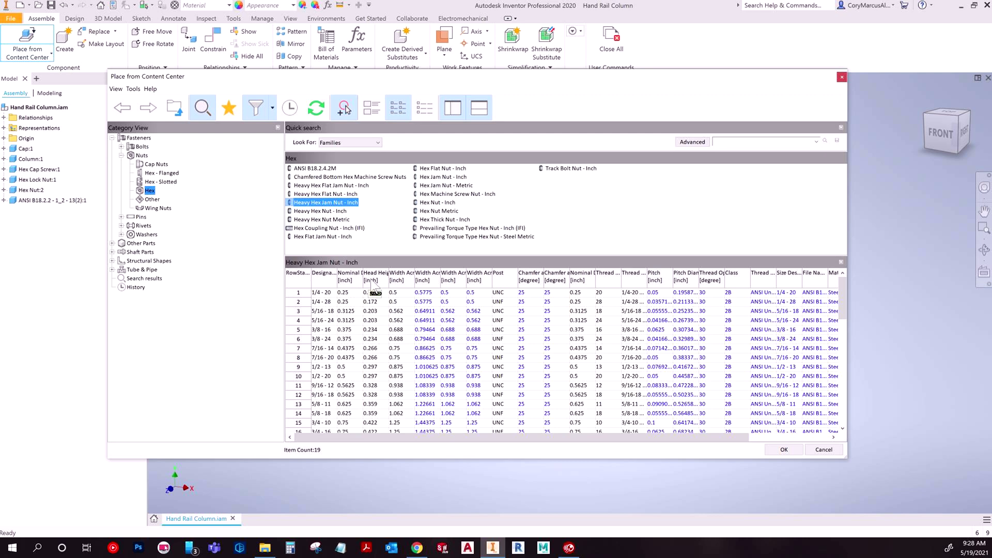
Step: Scroll the Heavy Hex Jam Nut size table sideways, then turn Table View off
{"action": "left_click_drag", "start_coordinate": [662, 440], "coordinate": [587, 438]}
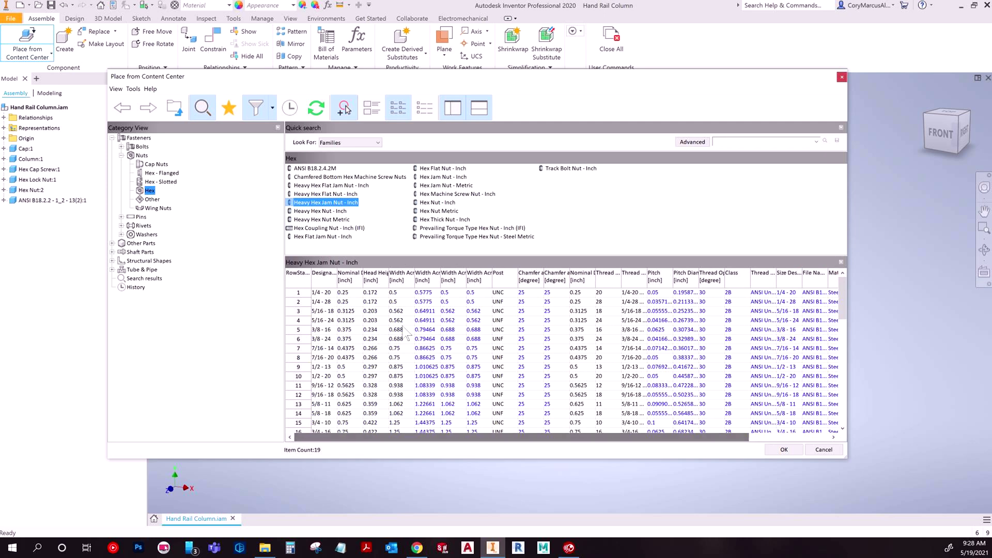
{"action": "left_click", "coordinate": [482, 110]}
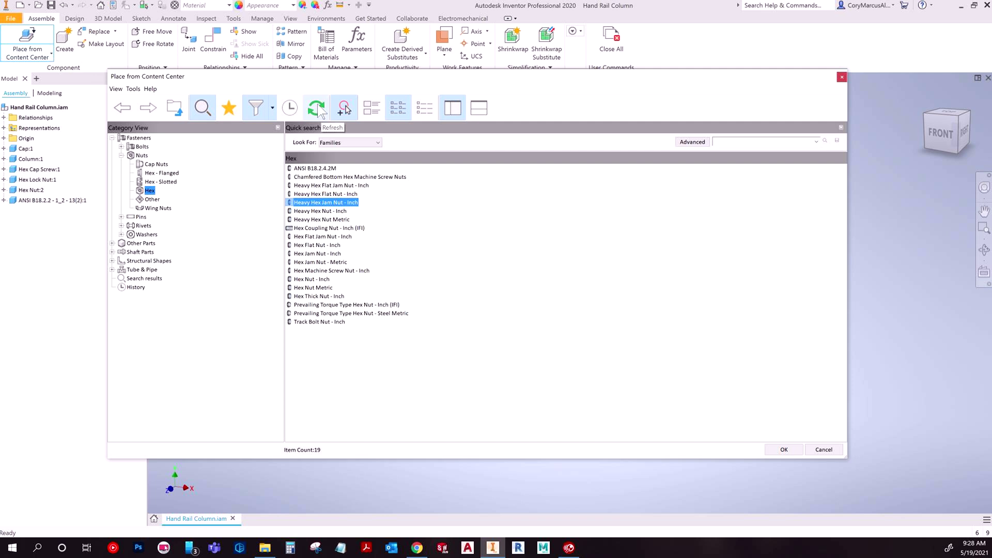
Step: Browse History, Hex - Flanged nuts and Shaft Parts > Keys, toggling Quick search off and on
{"action": "left_click", "coordinate": [291, 108]}
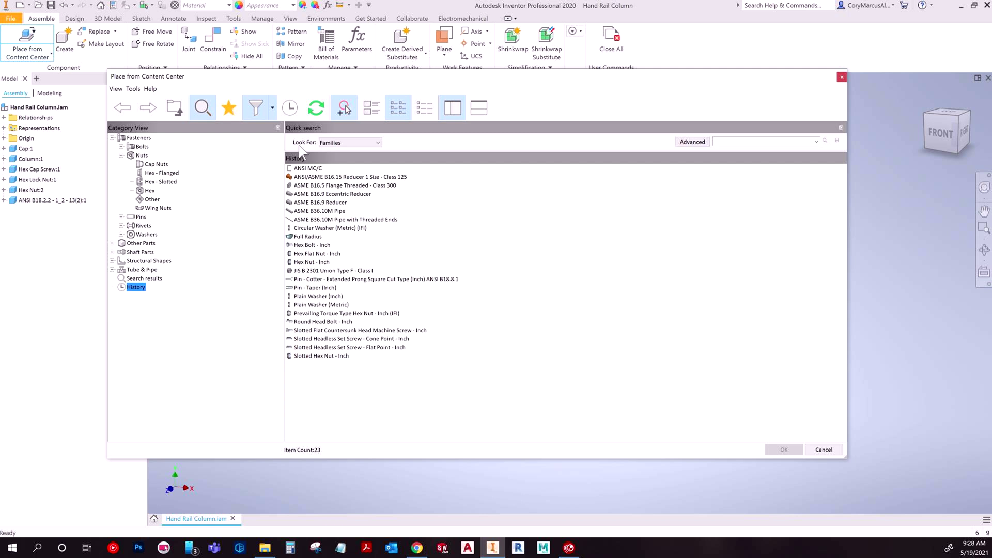
{"action": "left_click", "coordinate": [204, 108]}
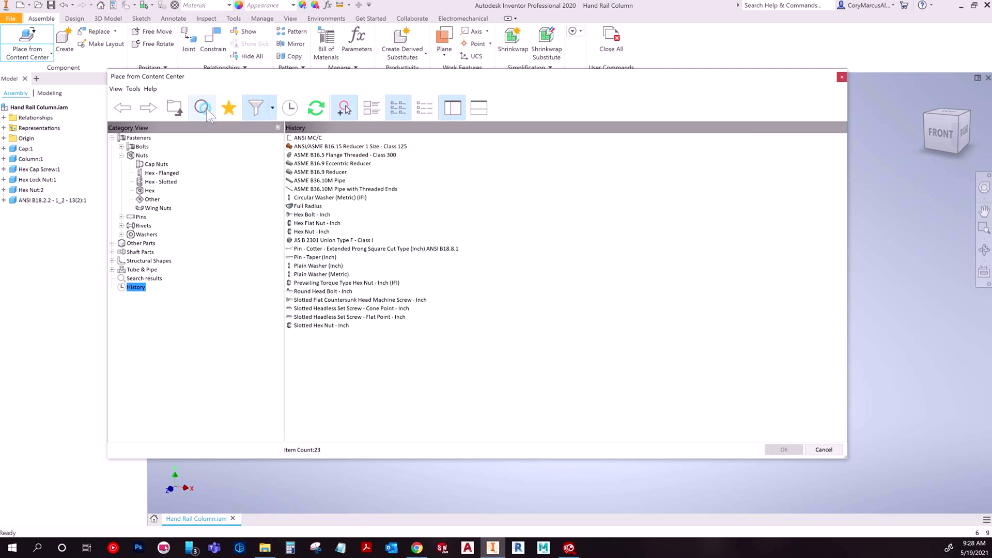
{"action": "left_click", "coordinate": [165, 173]}
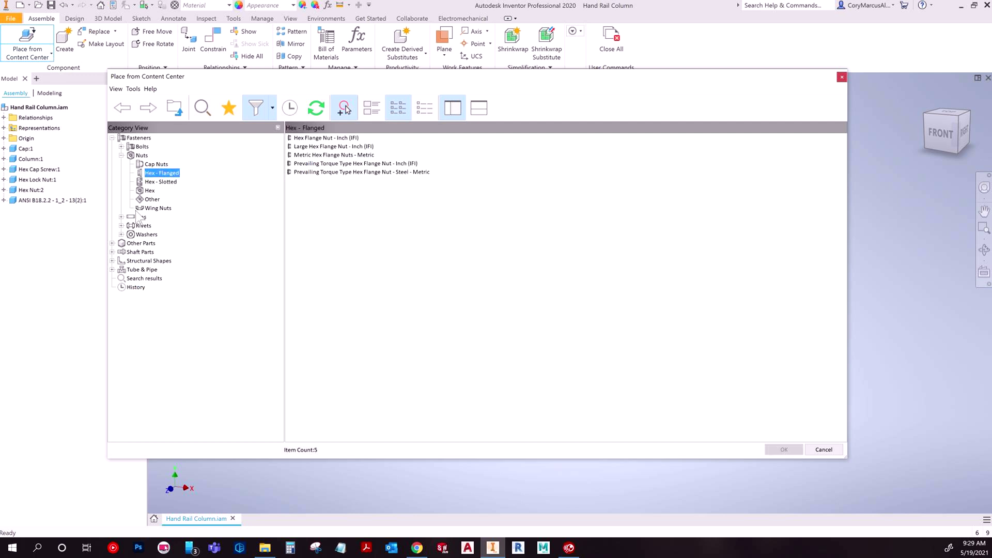
{"action": "left_click", "coordinate": [111, 252]}
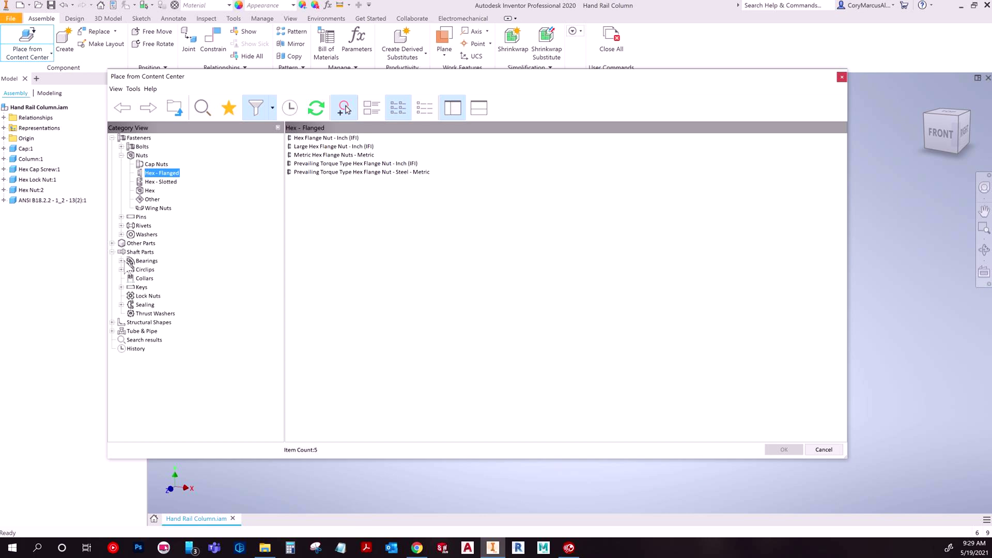
{"action": "left_click", "coordinate": [143, 289]}
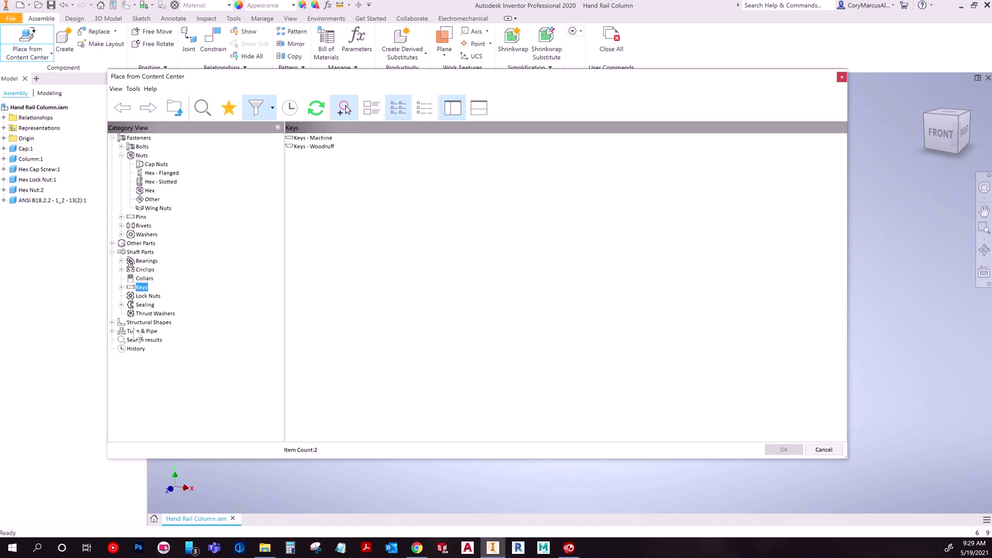
{"action": "left_click", "coordinate": [202, 107]}
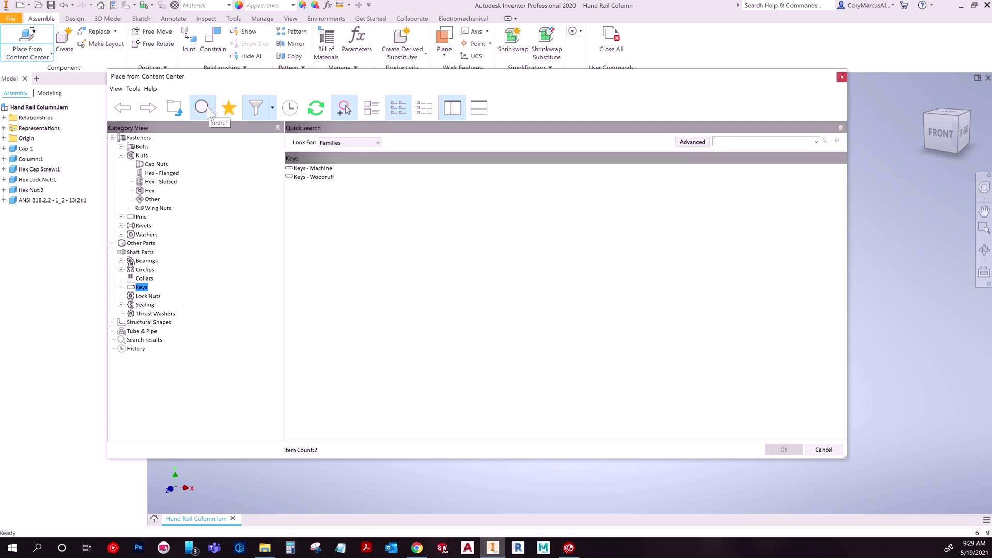
Step: Run a Content Center quick search for 'nut'
{"action": "left_click", "coordinate": [735, 144]}
{"action": "type", "text": "nut"}
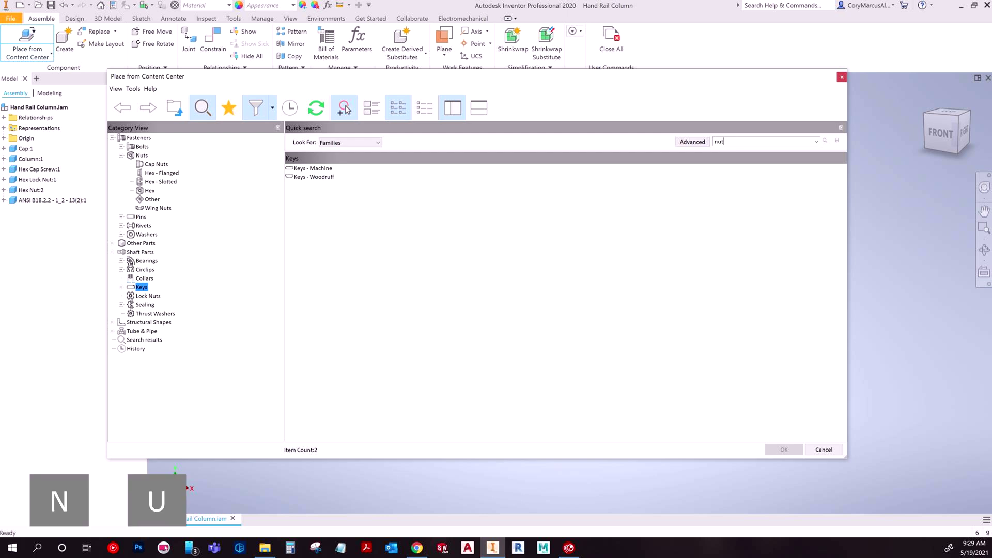
{"action": "key", "text": "Return"}
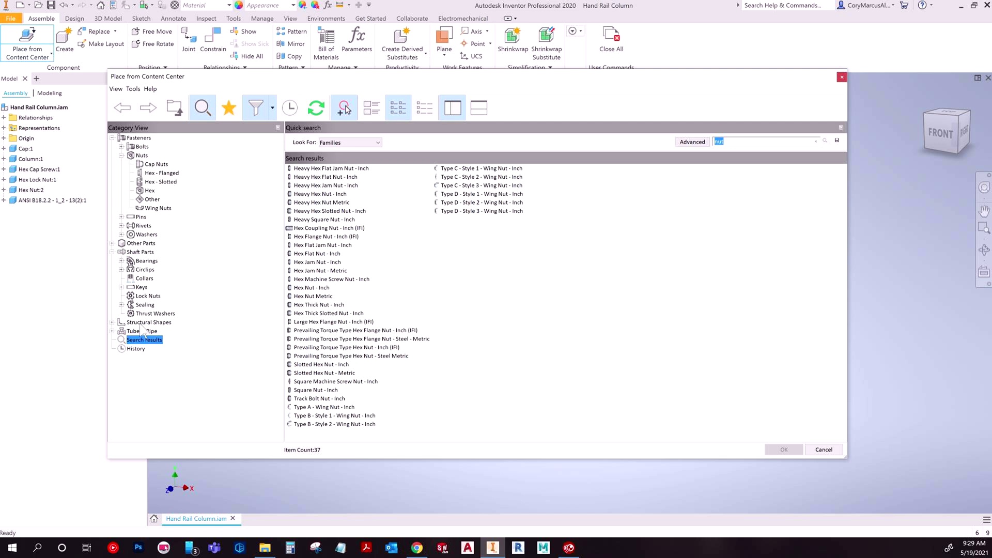
Step: Expand Tube & Pipe > Fittings and list the Elbows families
{"action": "left_click", "coordinate": [112, 331]}
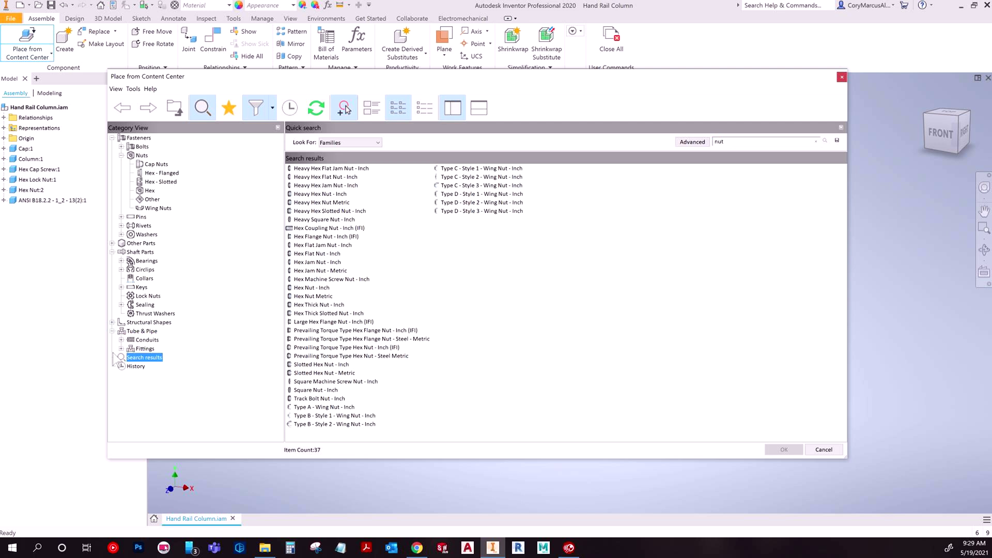
{"action": "left_click", "coordinate": [121, 349]}
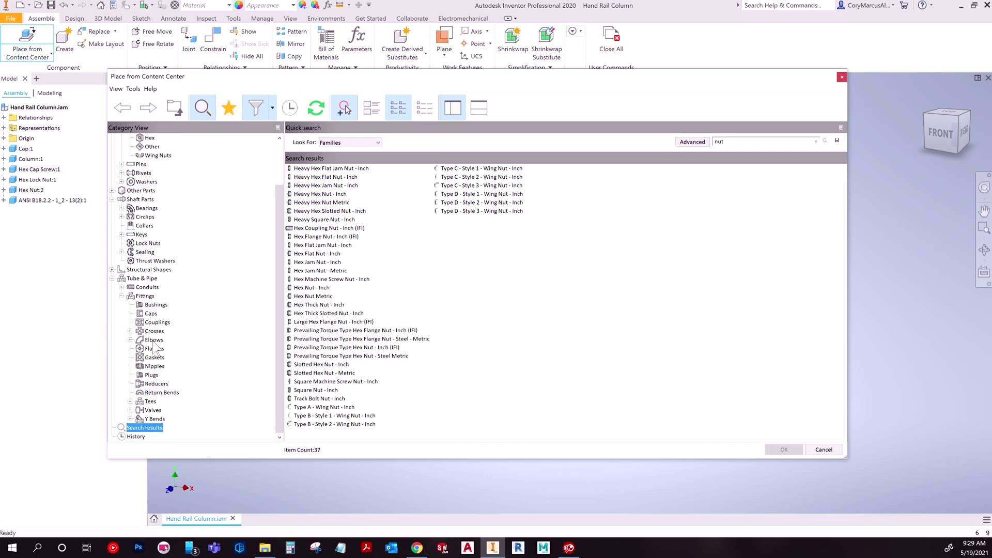
{"action": "left_click", "coordinate": [153, 340]}
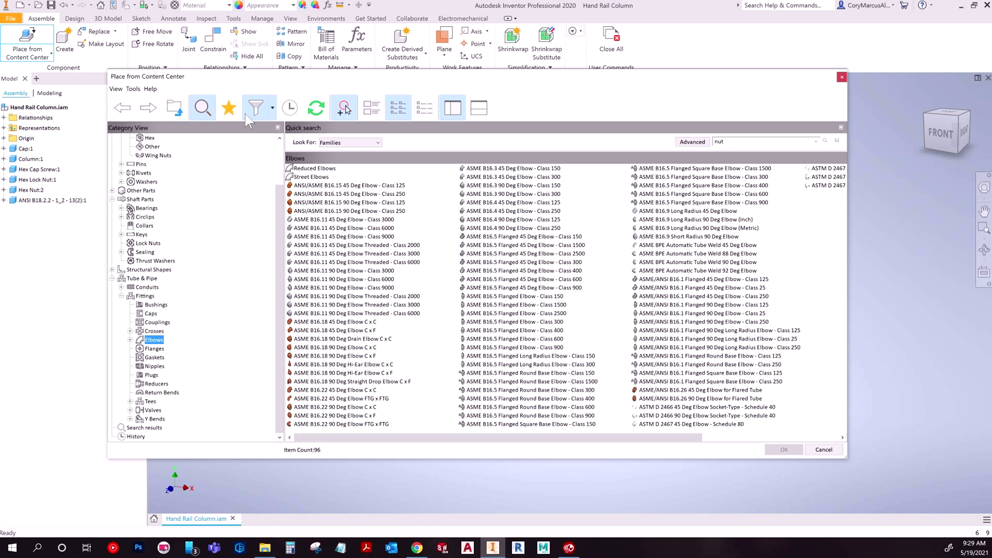
Step: View the Filter options without changes, scroll the Elbows list sideways, and select the old search term
{"action": "left_click", "coordinate": [272, 108]}
{"action": "left_click", "coordinate": [569, 98]}
{"action": "left_click_drag", "start_coordinate": [546, 436], "coordinate": [504, 439]}
{"action": "double_click", "coordinate": [770, 141]}
Step: Search the Content Center for 'elbow 3000', returning four Class 3000 elbow families
{"action": "type", "text": "elbow "}
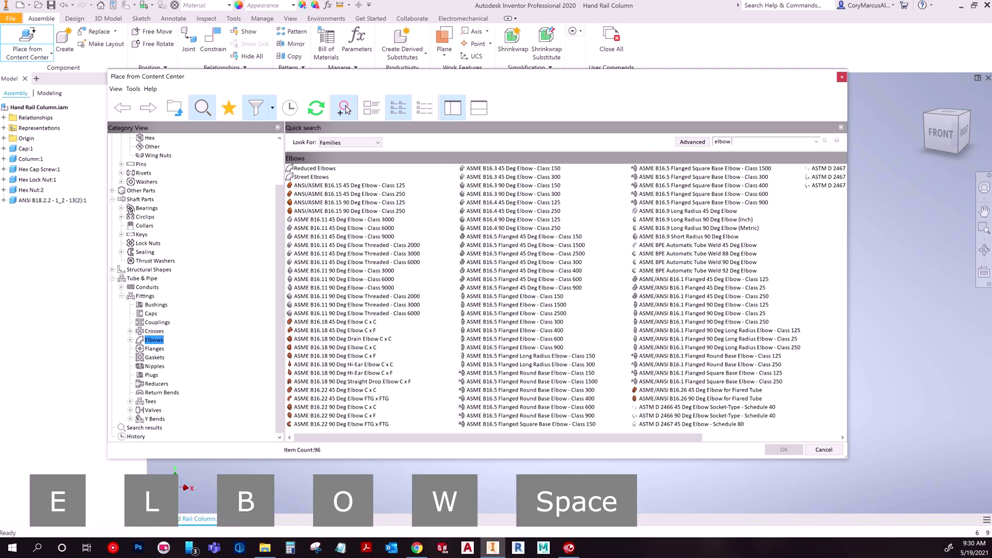
{"action": "type", "text": "3000"}
{"action": "key", "text": "Return"}
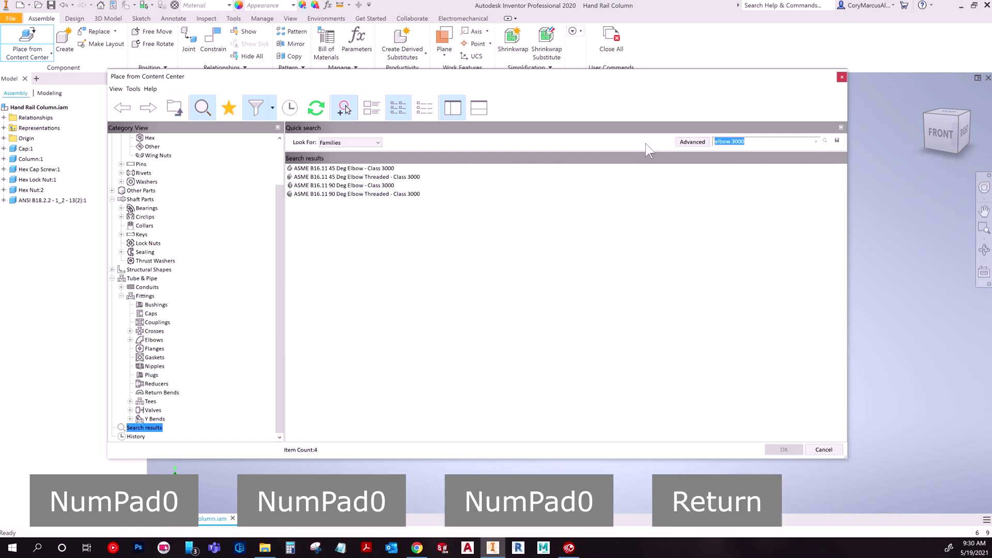